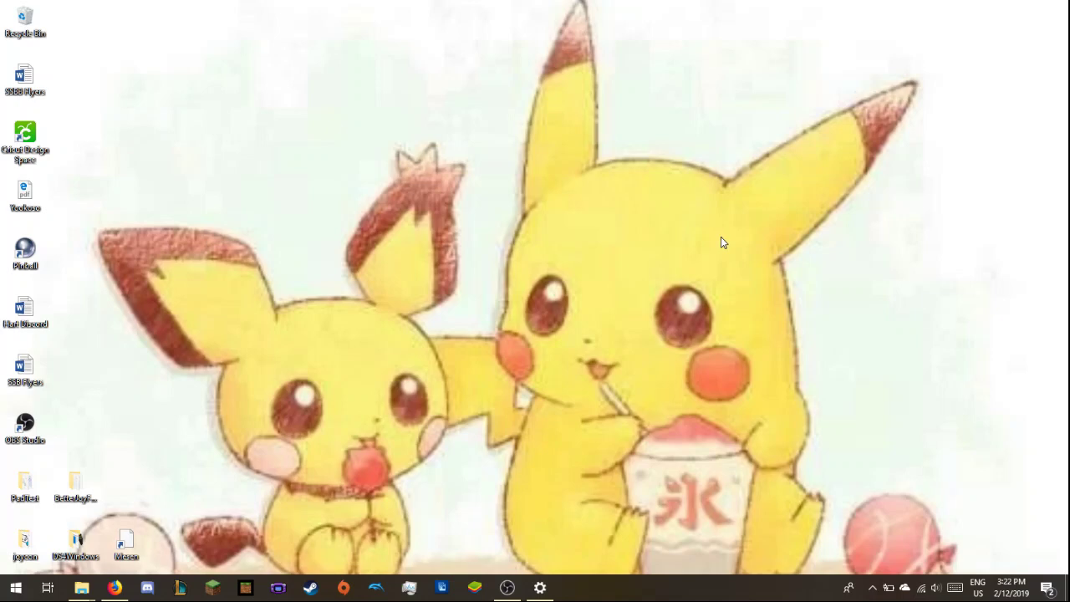
# Search 'citra' in system search and launch Citra Nightly.
pyautogui.press('super+s')
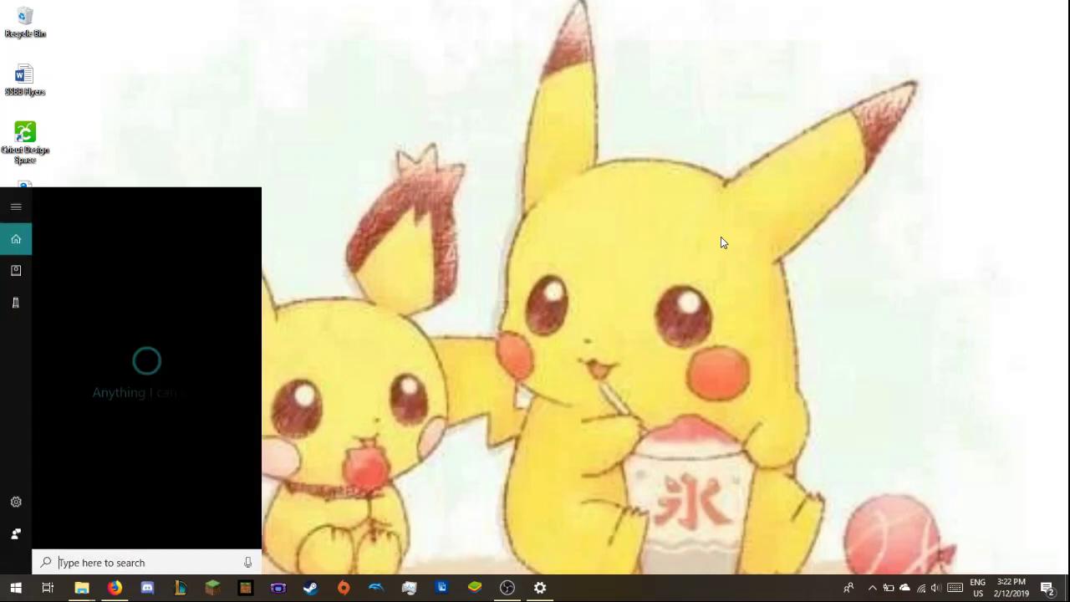
pyautogui.write('citra')
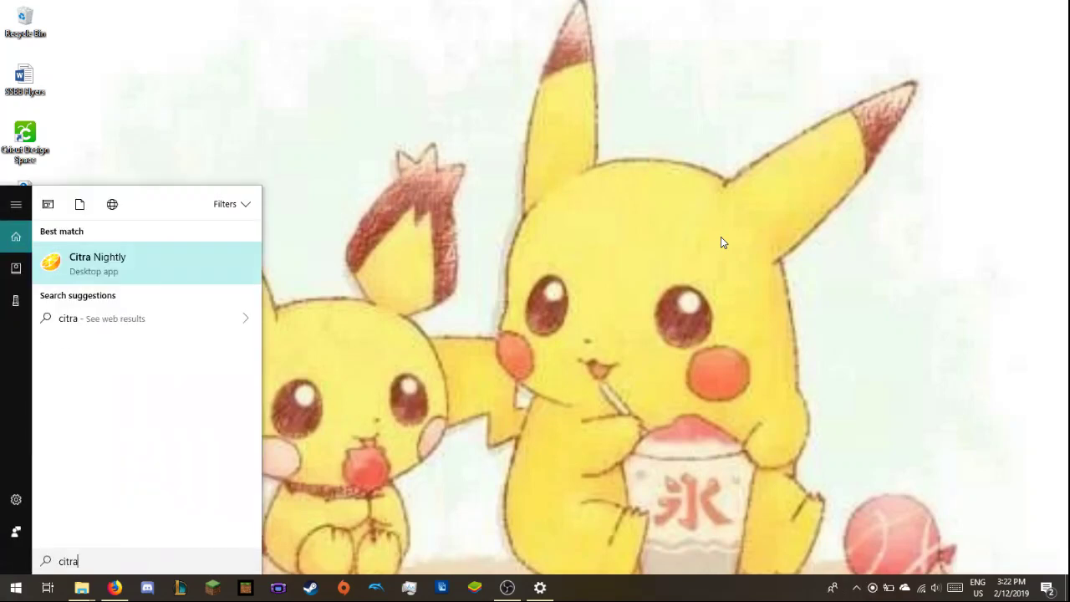
pyautogui.press('Return')
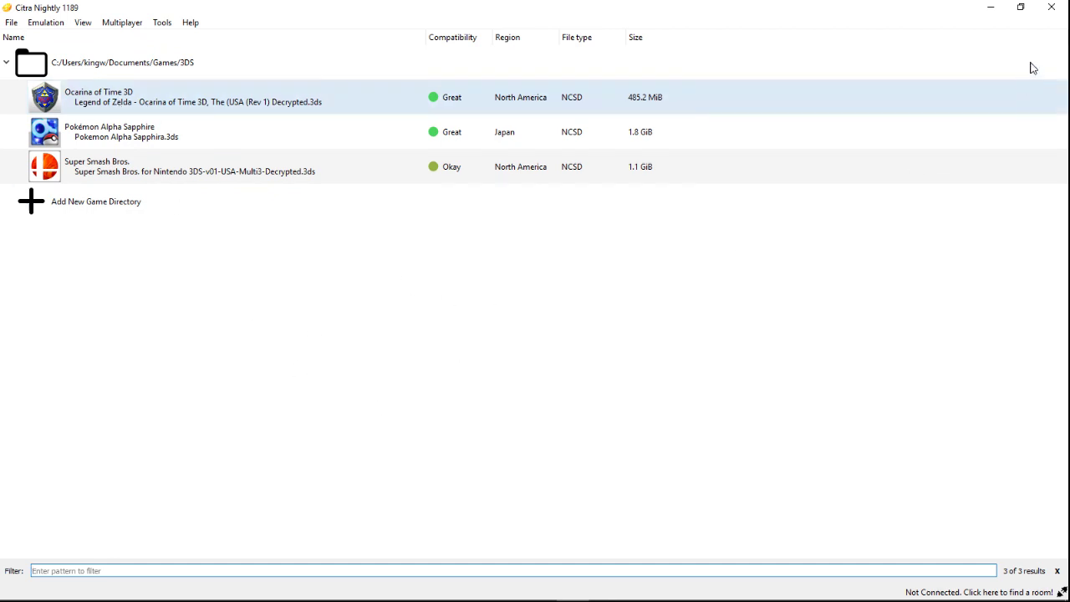
# Minimize Citra and check the controller's pairing in Bluetooth & other devices settings.
pyautogui.click(992, 8)
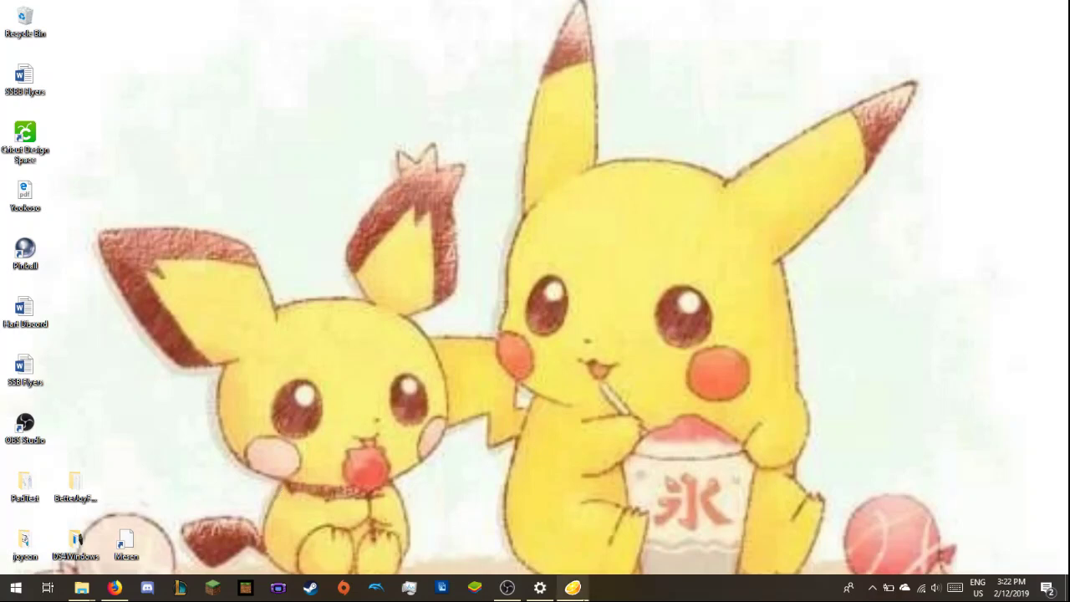
pyautogui.click(582, 591)
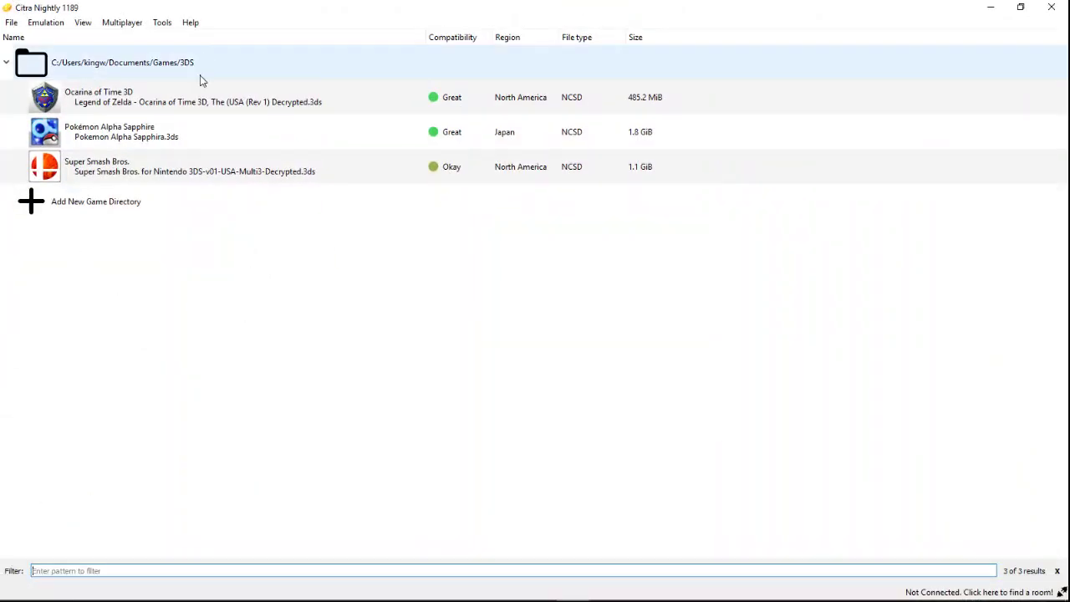
pyautogui.click(991, 7)
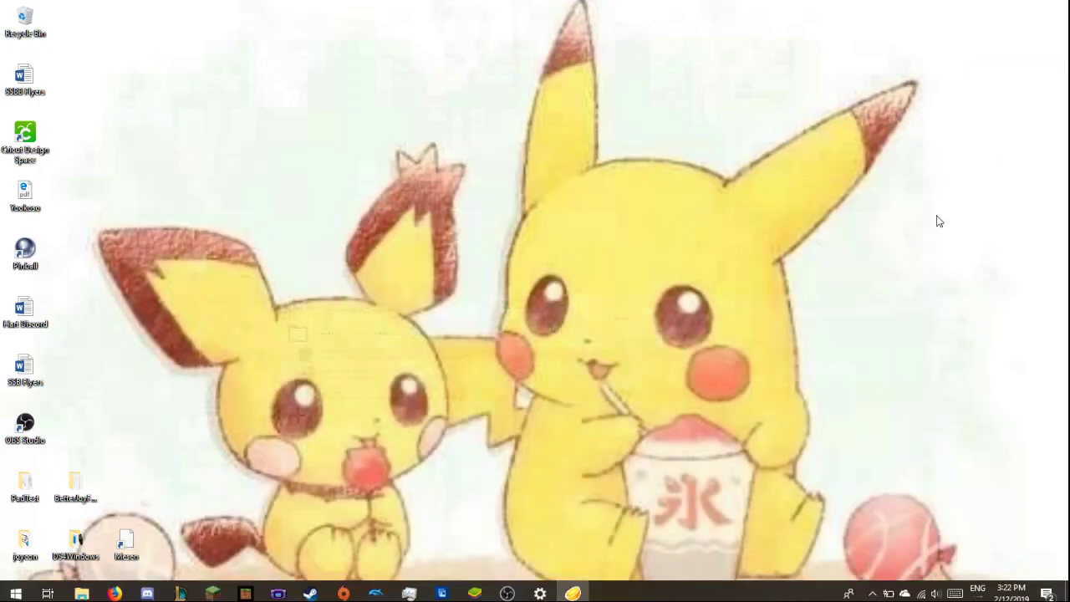
pyautogui.click(541, 587)
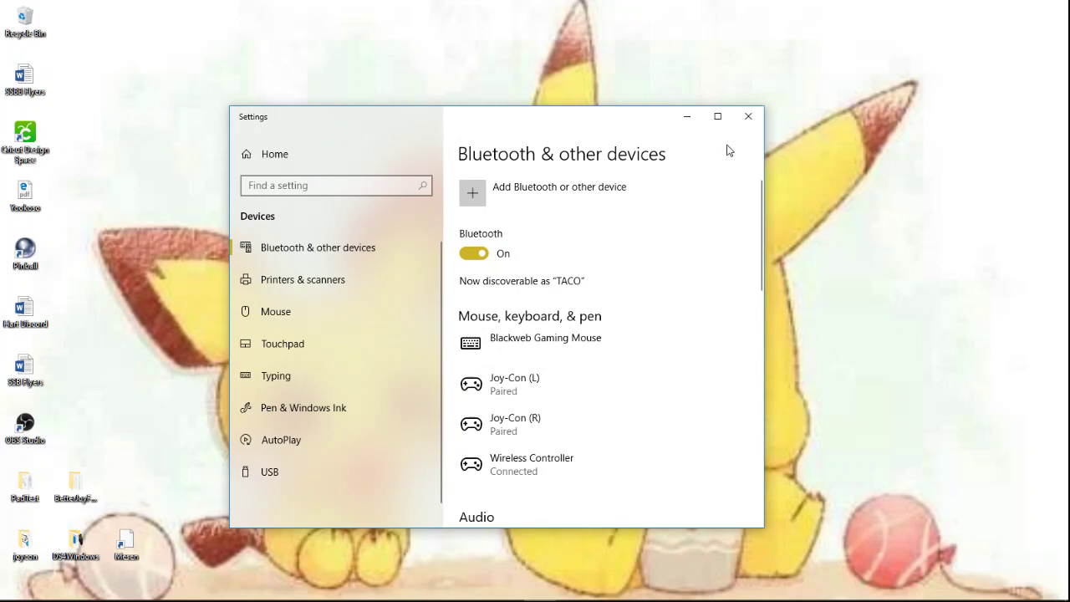
pyautogui.click(748, 116)
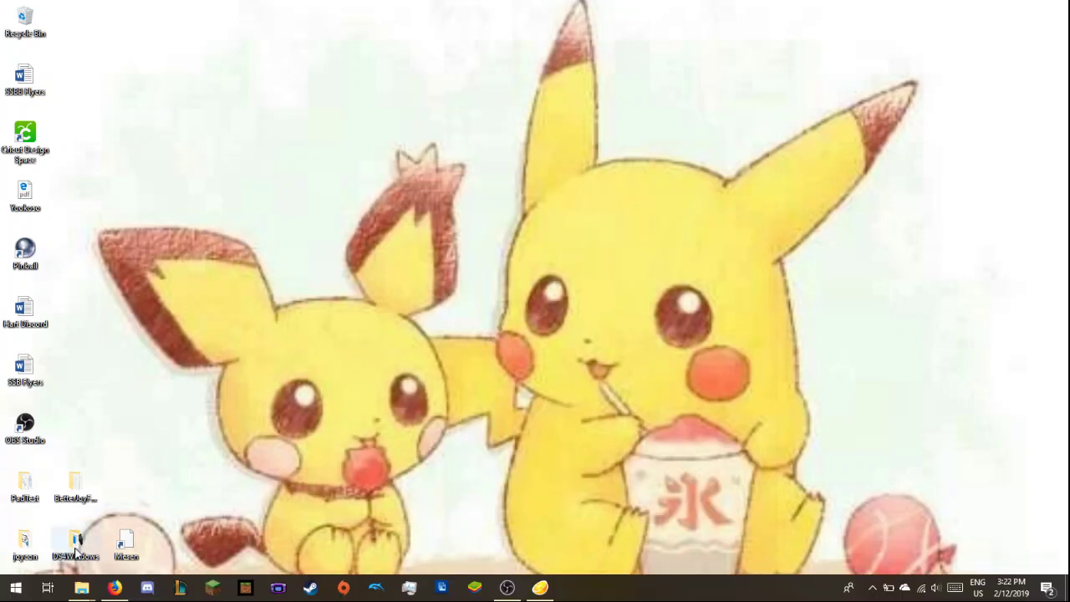
# Open the DS4Windows and PadTest folders and arrange their windows apart.
pyautogui.doubleClick(75, 548)
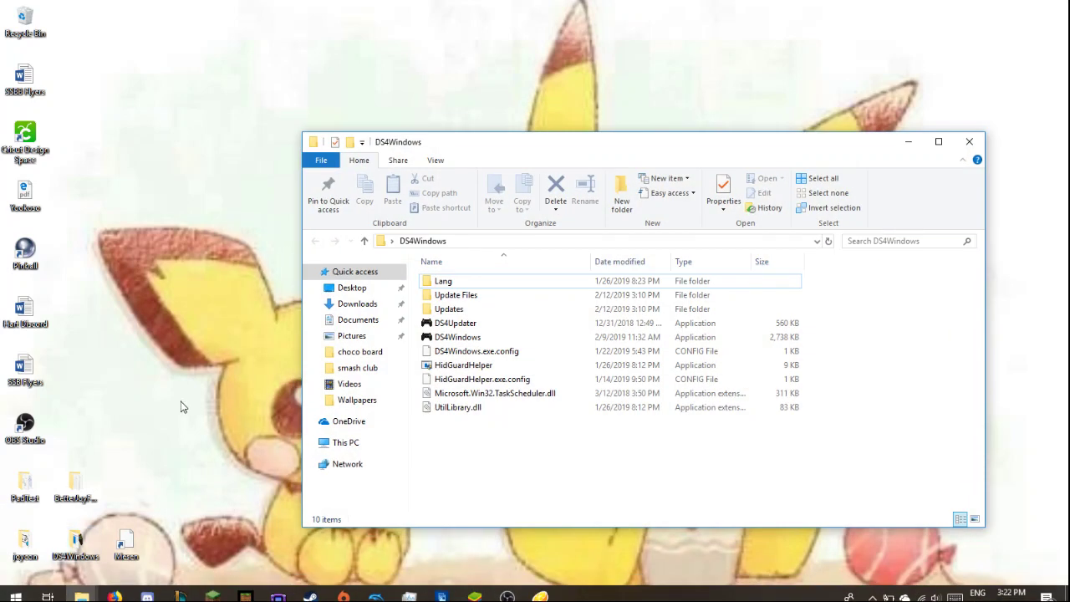
pyautogui.doubleClick(23, 488)
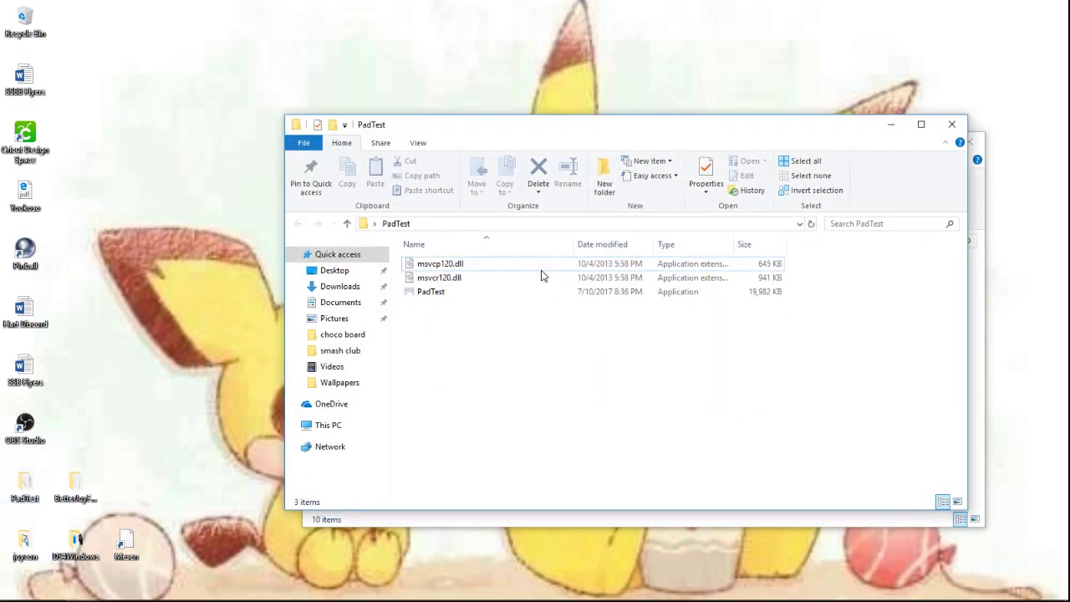
pyautogui.moveTo(67, 587)
pyautogui.moveTo(754, 131)
pyautogui.mouseDown()
pyautogui.moveTo(840, 248)
pyautogui.moveTo(890, 200)
pyautogui.mouseUp()
pyautogui.moveTo(614, 145); pyautogui.dragTo(460, 60)
# Launch DS4Windows, view its UDP server port 26761 in Settings, then start PadTest.
pyautogui.click(784, 516)
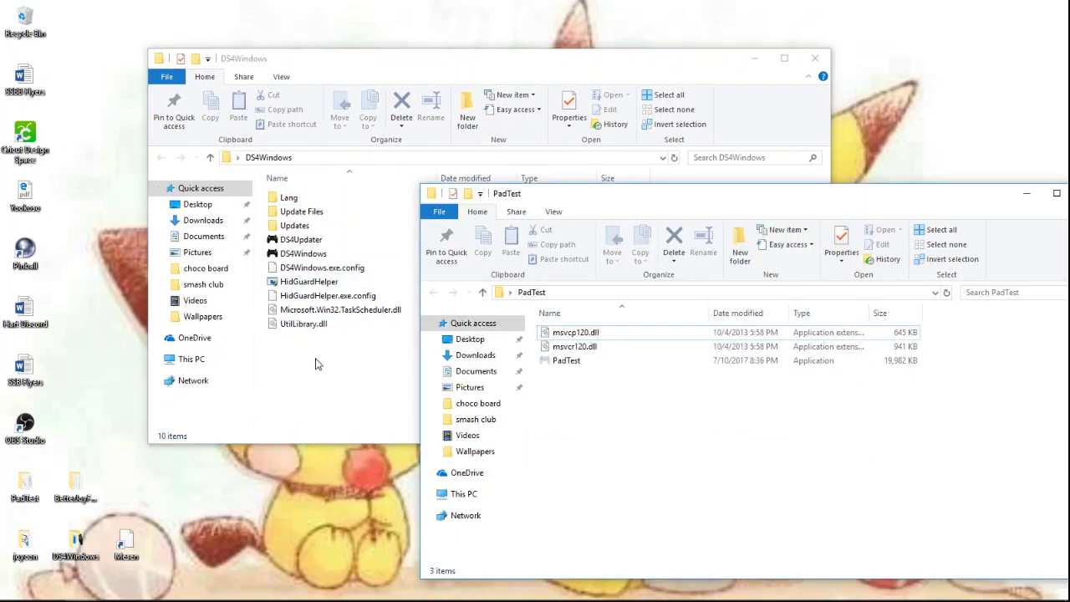
pyautogui.click(293, 264)
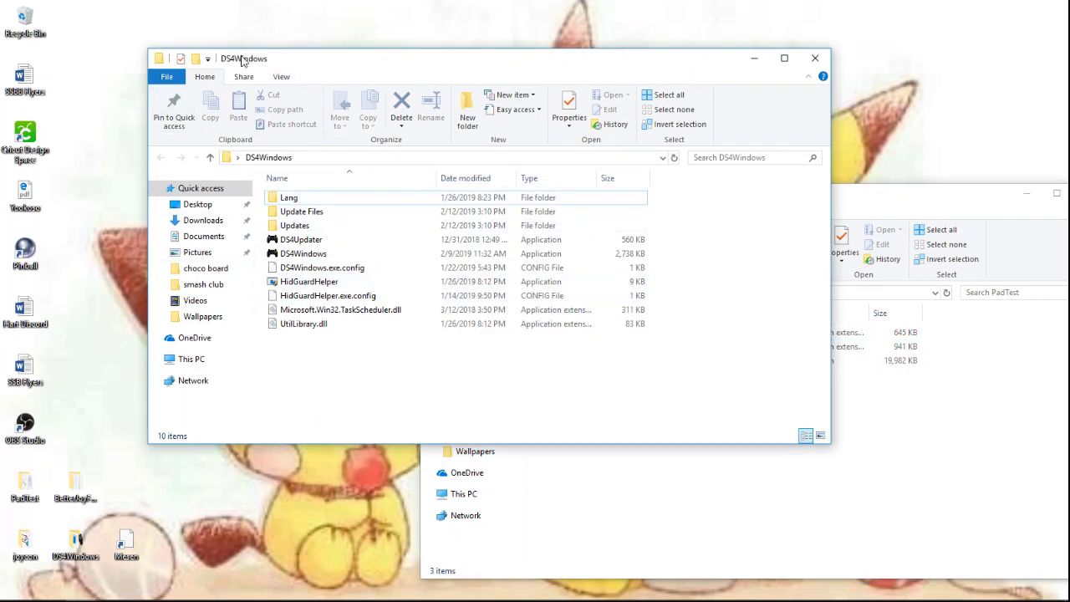
pyautogui.doubleClick(293, 253)
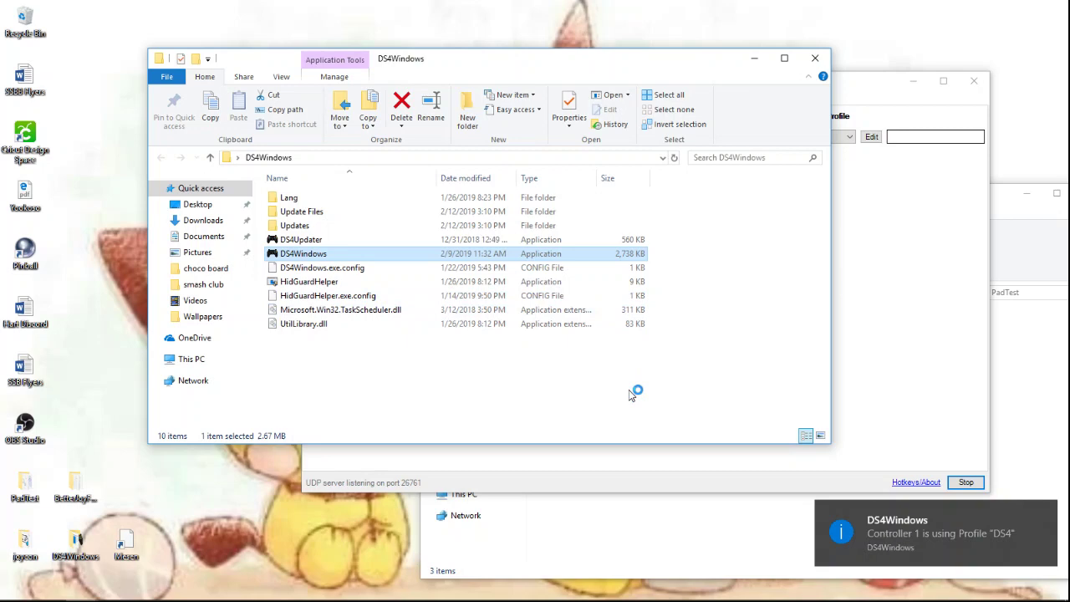
pyautogui.click(756, 60)
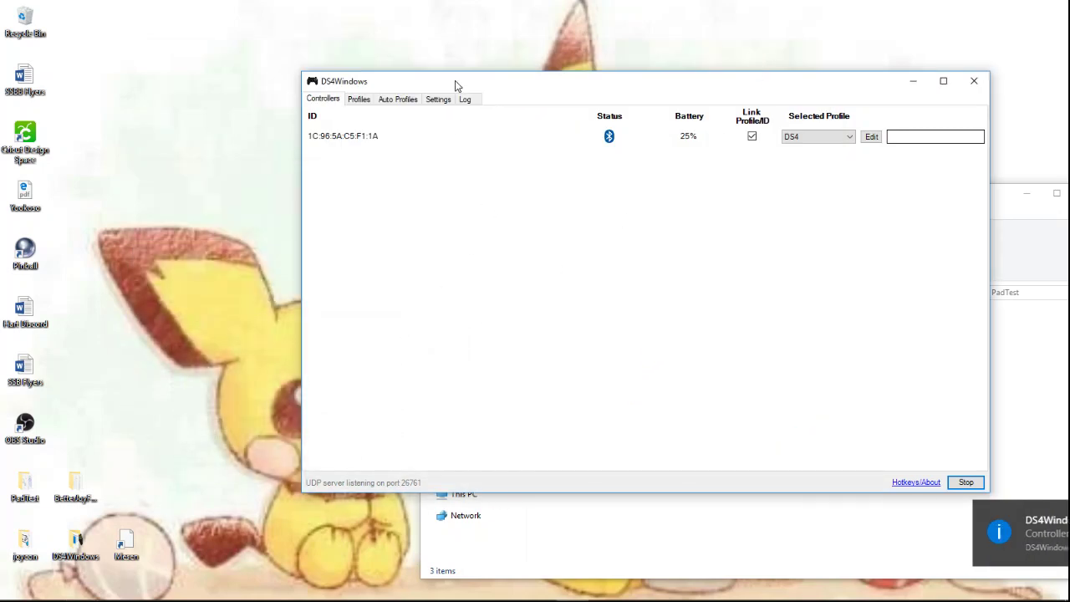
pyautogui.click(441, 101)
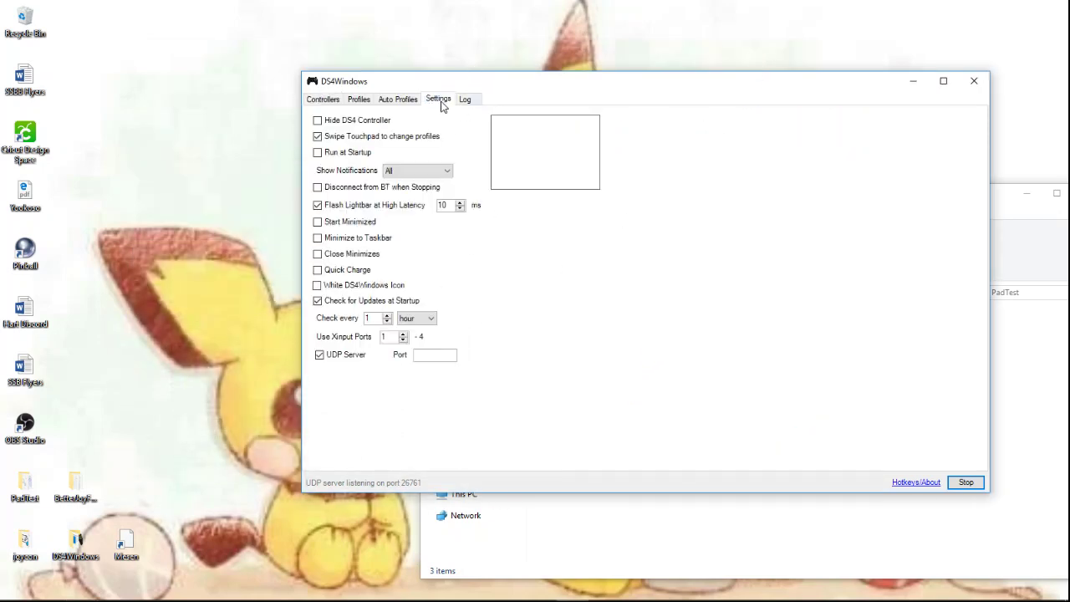
pyautogui.click(608, 538)
pyautogui.doubleClick(591, 365)
pyautogui.write('26761')
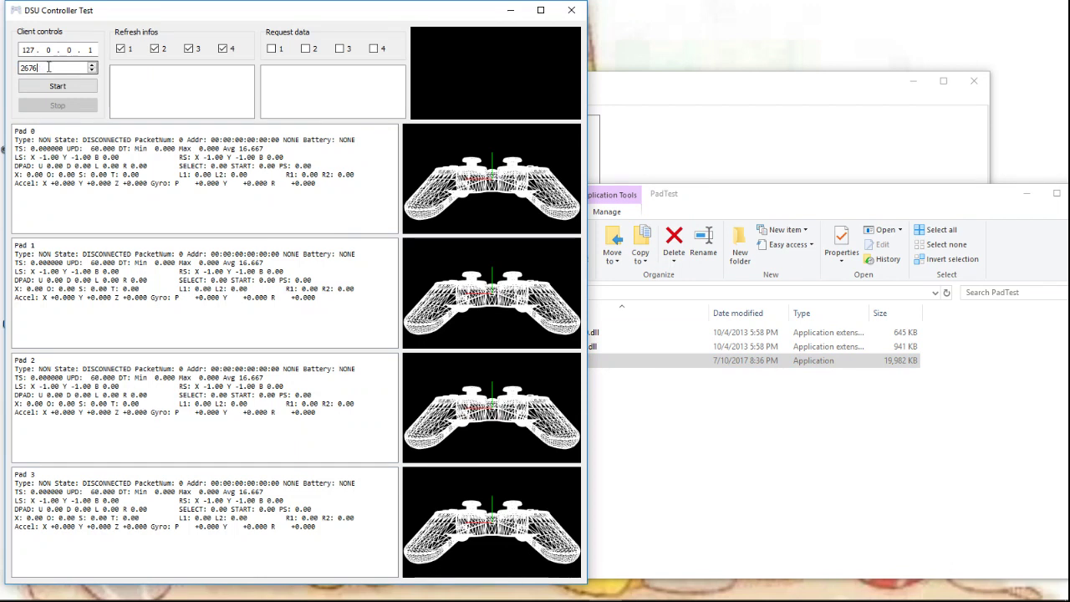
# Match the tester's port to DS4Windows' UDP port 26761, then minimize the tester and move the PadTest folder.
pyautogui.click(710, 94)
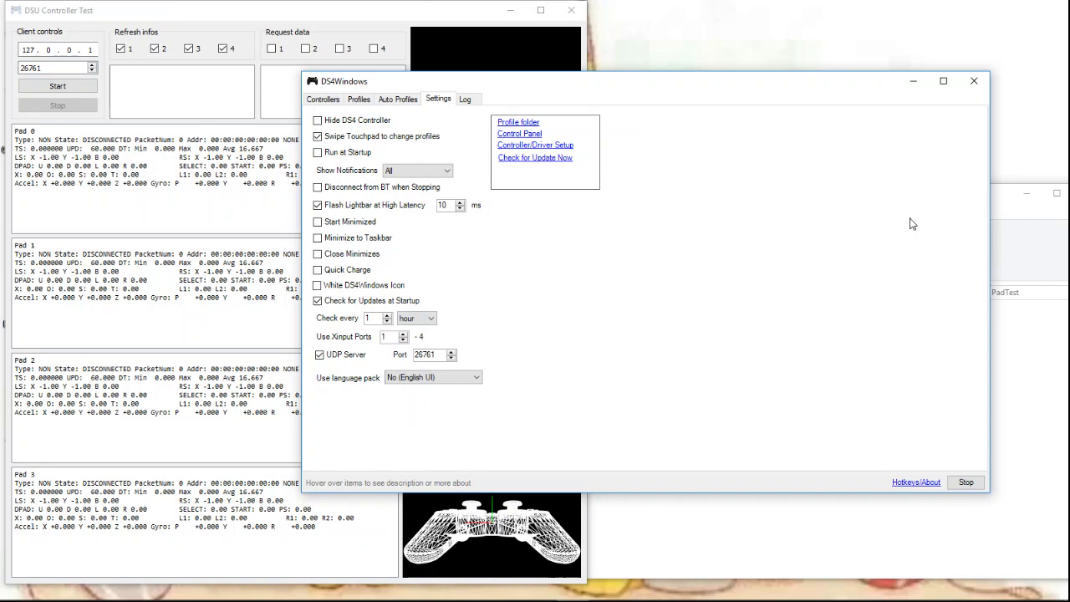
pyautogui.click(923, 84)
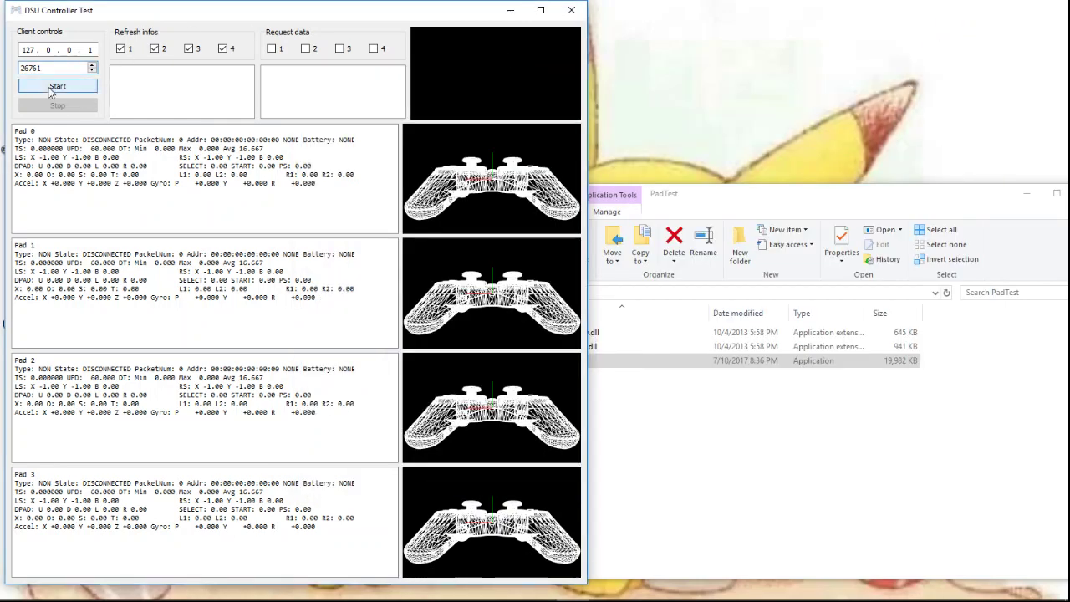
pyautogui.click(519, 16)
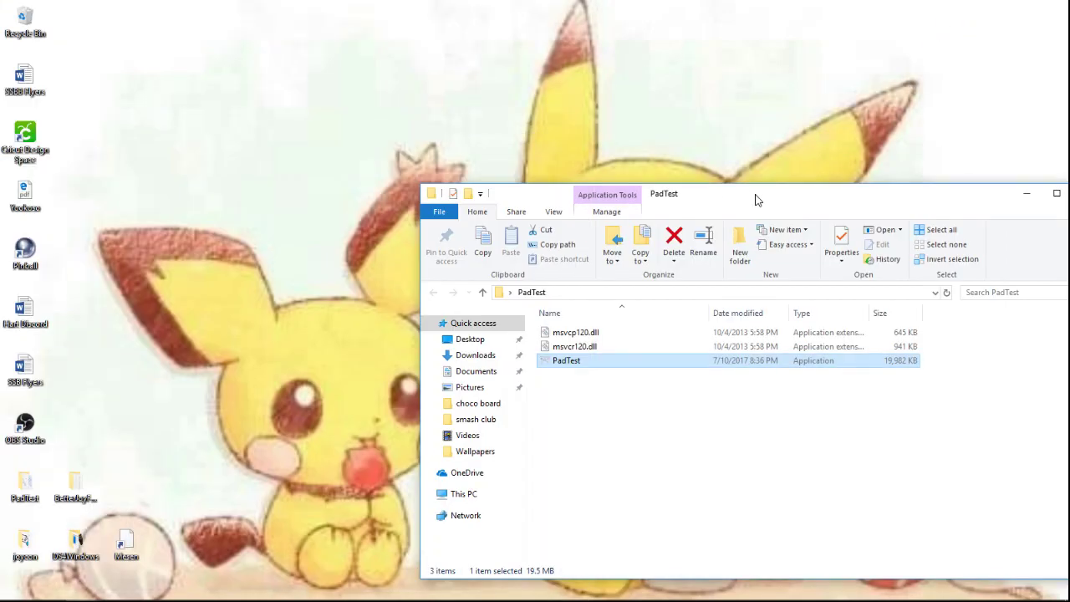
pyautogui.moveTo(755, 198); pyautogui.dragTo(505, 136)
# Close the leftover PadTest and DS4Windows folder windows.
pyautogui.click(837, 130)
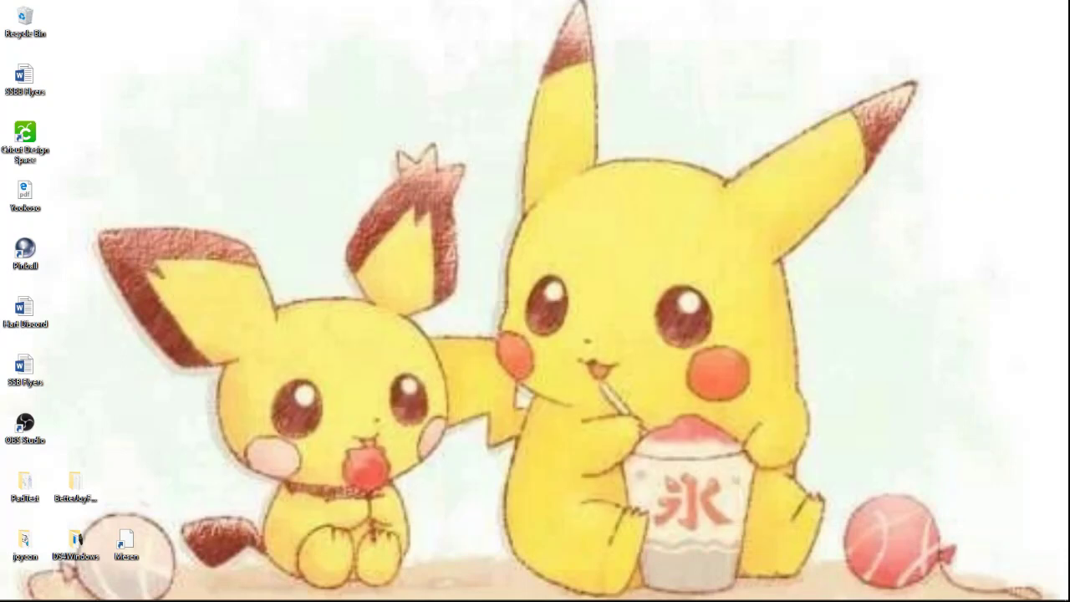
pyautogui.moveTo(94, 592)
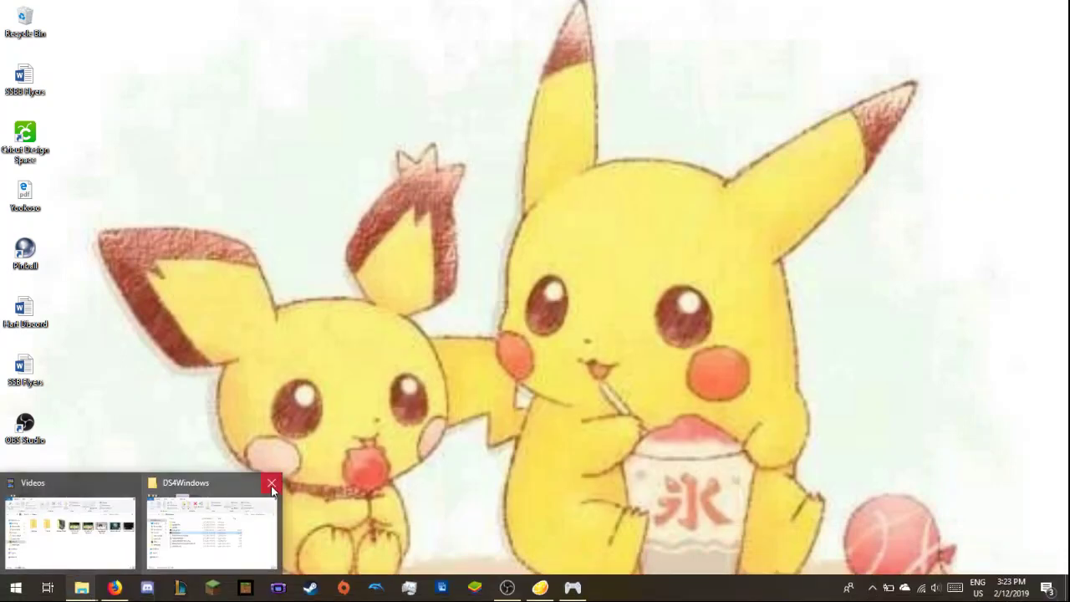
pyautogui.click(270, 486)
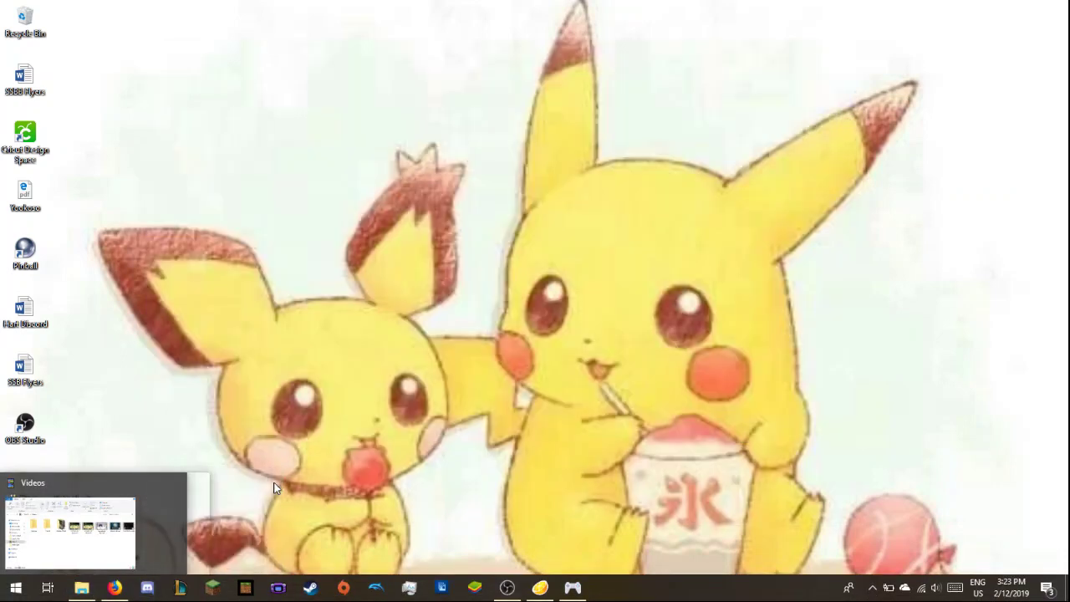
# Restore Citra and boot Ocarina of Time 3D from the game list.
pyautogui.click(544, 591)
pyautogui.click(86, 105)
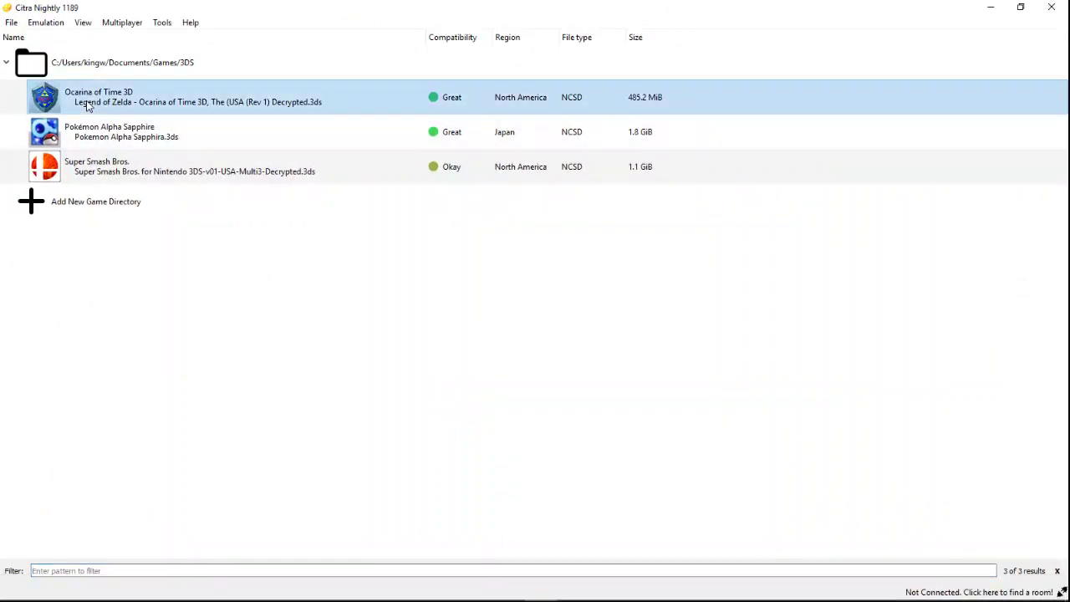
pyautogui.doubleClick(97, 108)
pyautogui.click(52, 23)
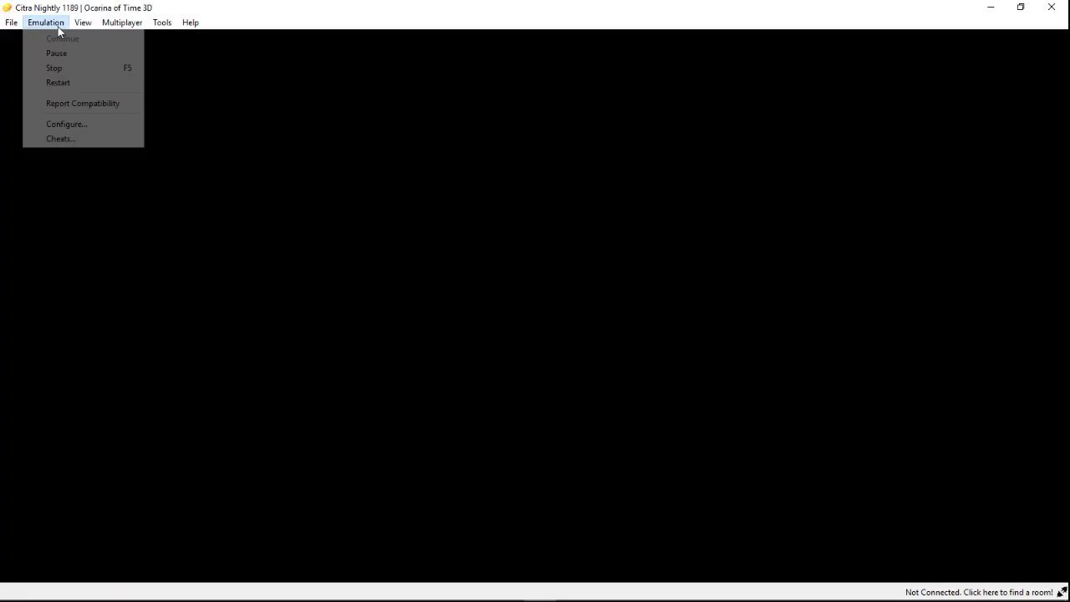
# Open Citra's Configuration via Emulation > Configure and show the Controls mappings.
pyautogui.click(74, 124)
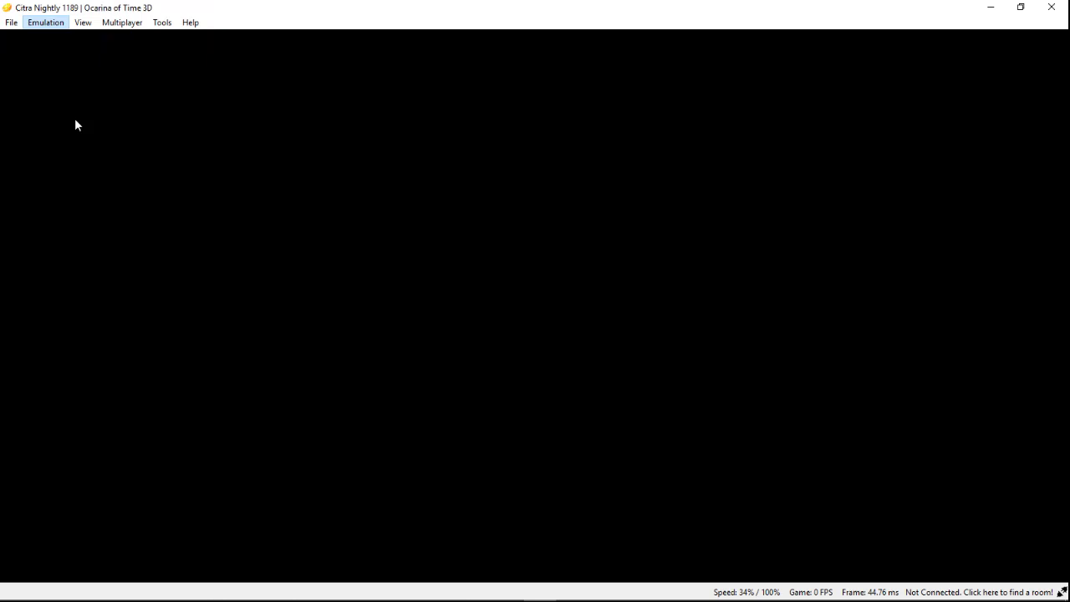
pyautogui.click(384, 158)
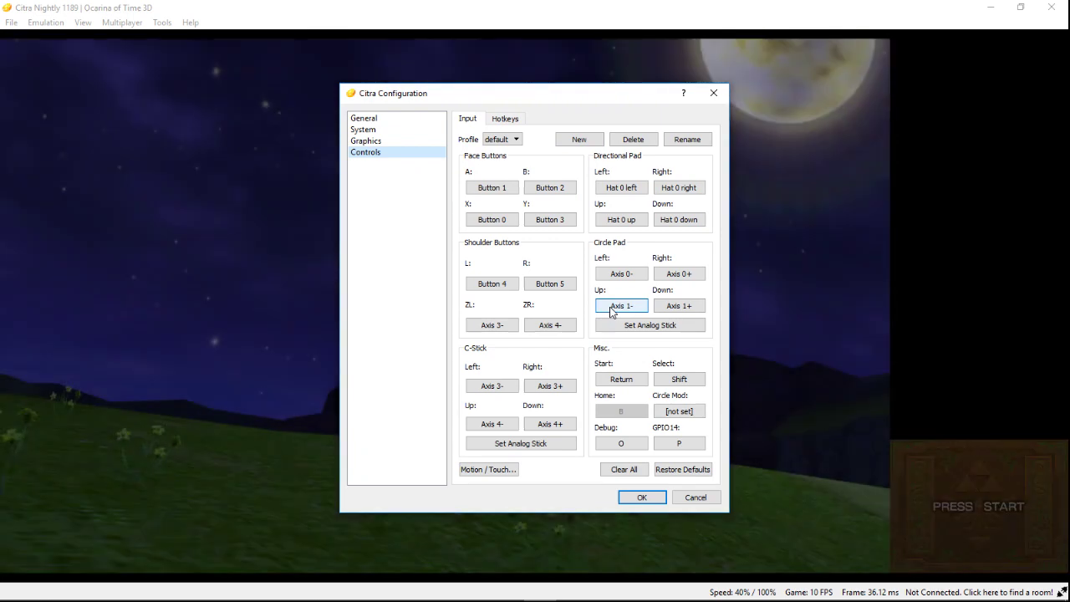
# Open Motion / Touch settings and briefly check, then close, Windows sound settings.
pyautogui.click(493, 471)
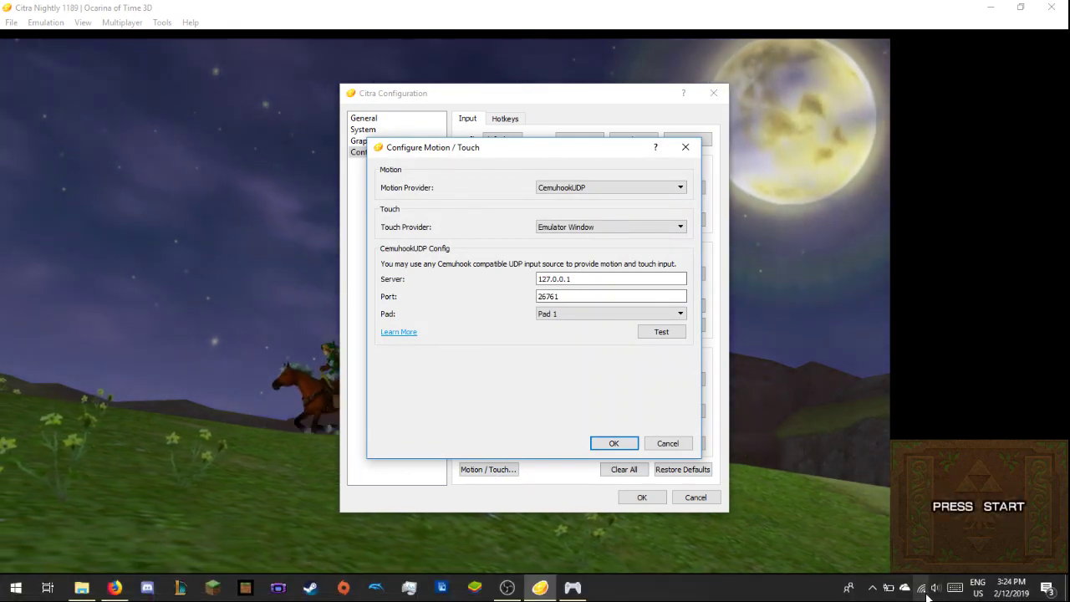
pyautogui.rightClick(934, 590)
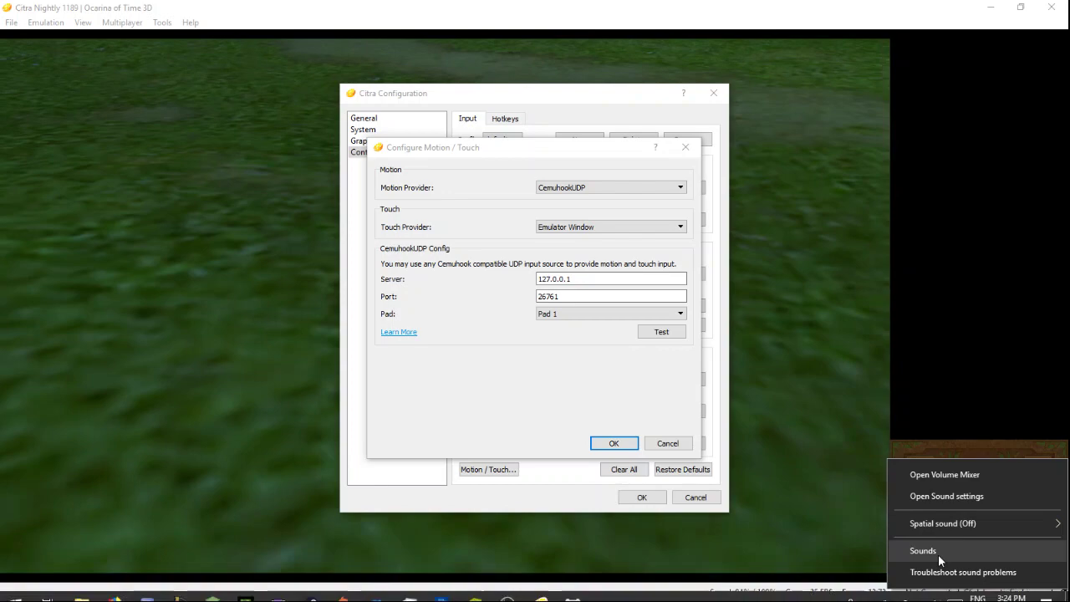
pyautogui.click(938, 552)
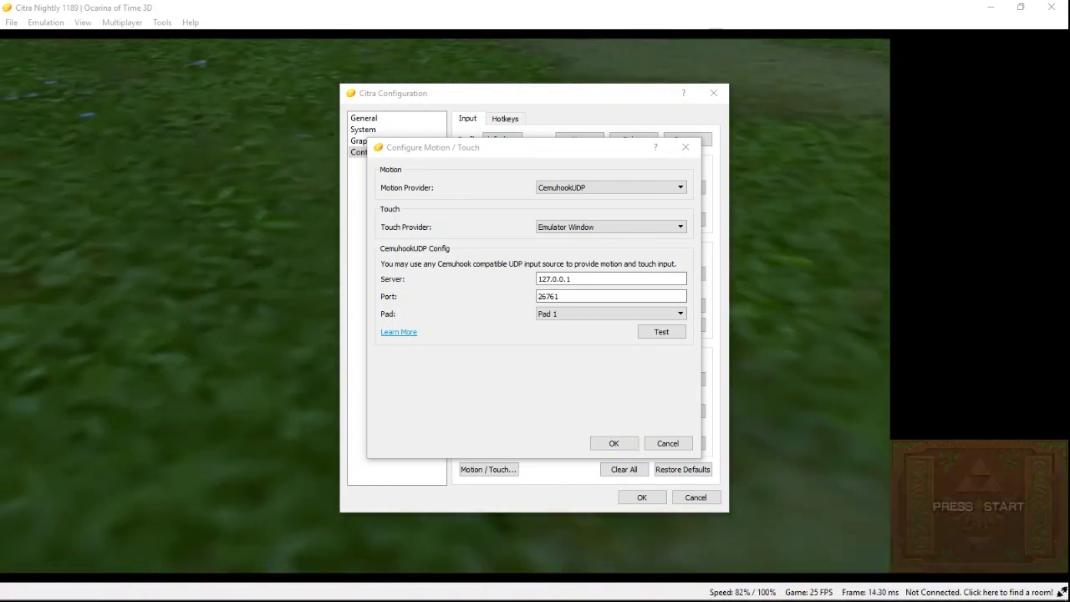
pyautogui.rightClick(934, 589)
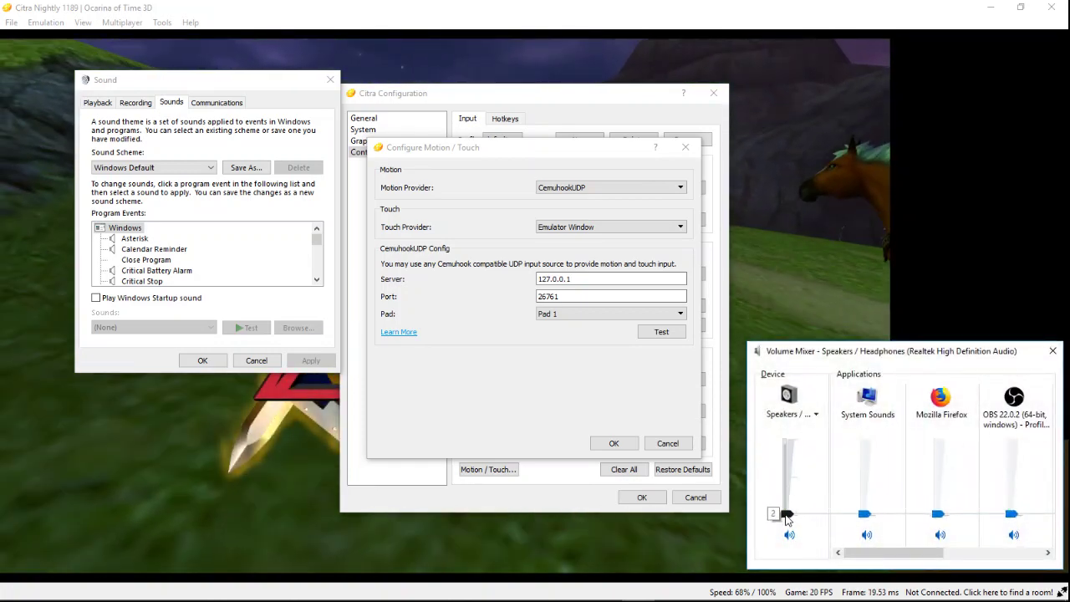
pyautogui.click(330, 80)
# Set Motion Provider to CemuhookUDP at 127.0.0.1 port 26761, Pad 1, and confirm.
pyautogui.click(328, 290)
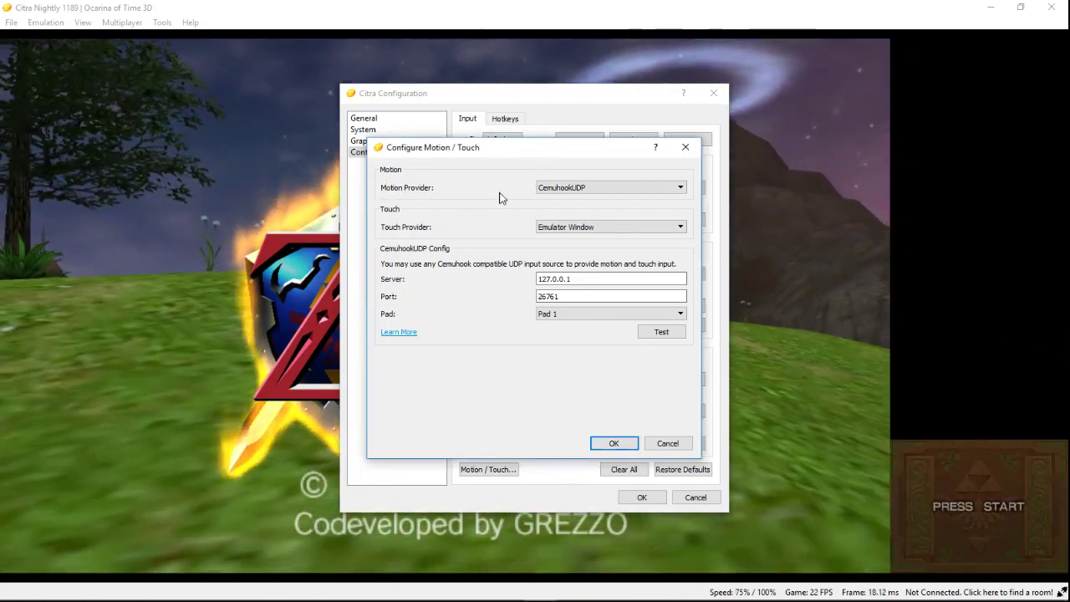
pyautogui.click(585, 189)
pyautogui.click(575, 199)
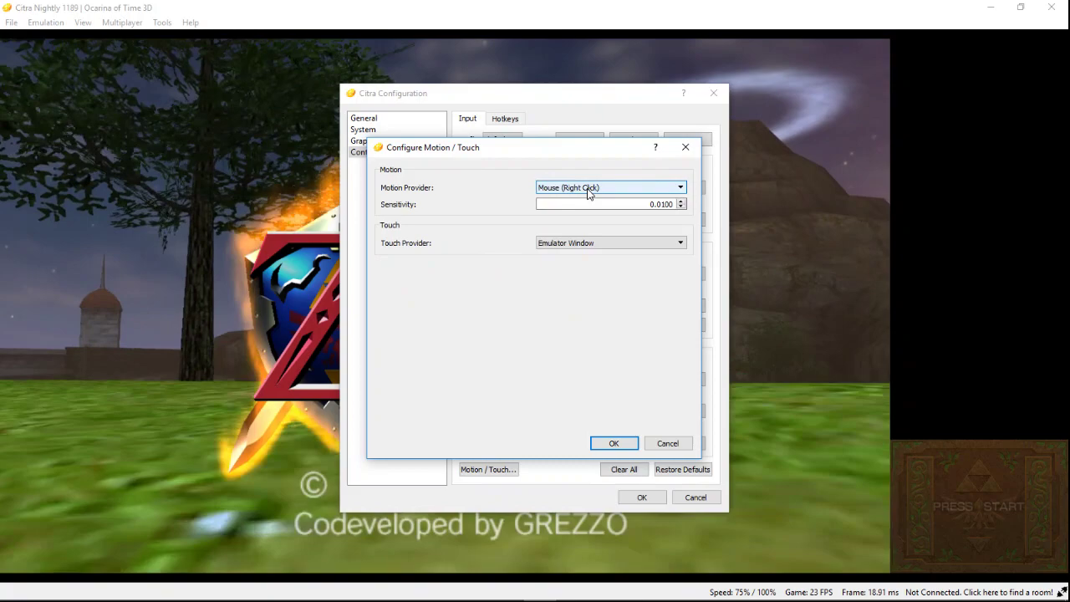
pyautogui.click(585, 189)
pyautogui.click(583, 213)
pyautogui.scroll(-1, 565, 187)
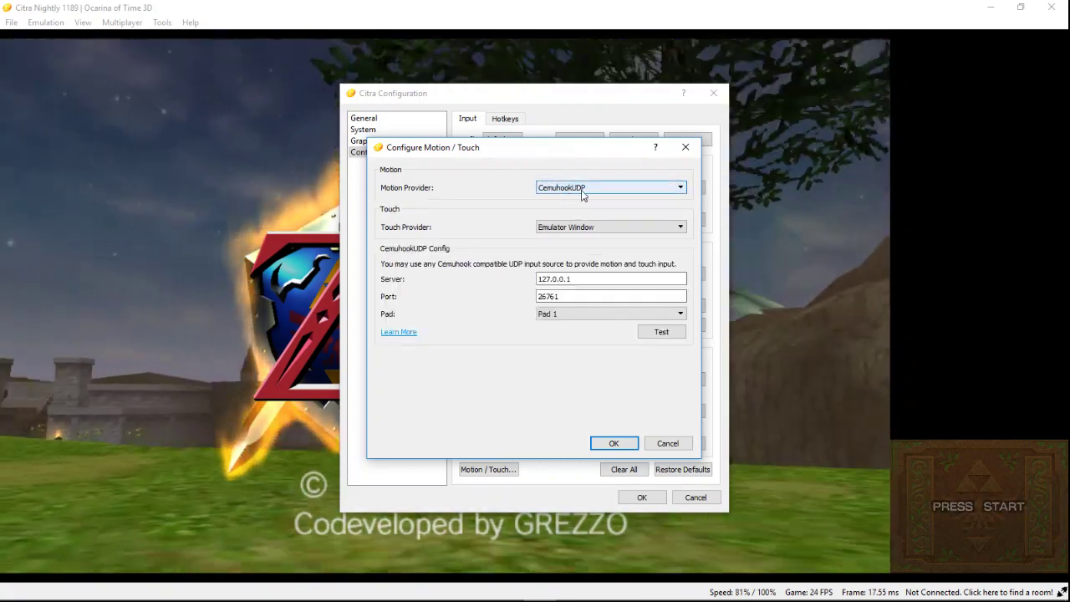
pyautogui.click(573, 295)
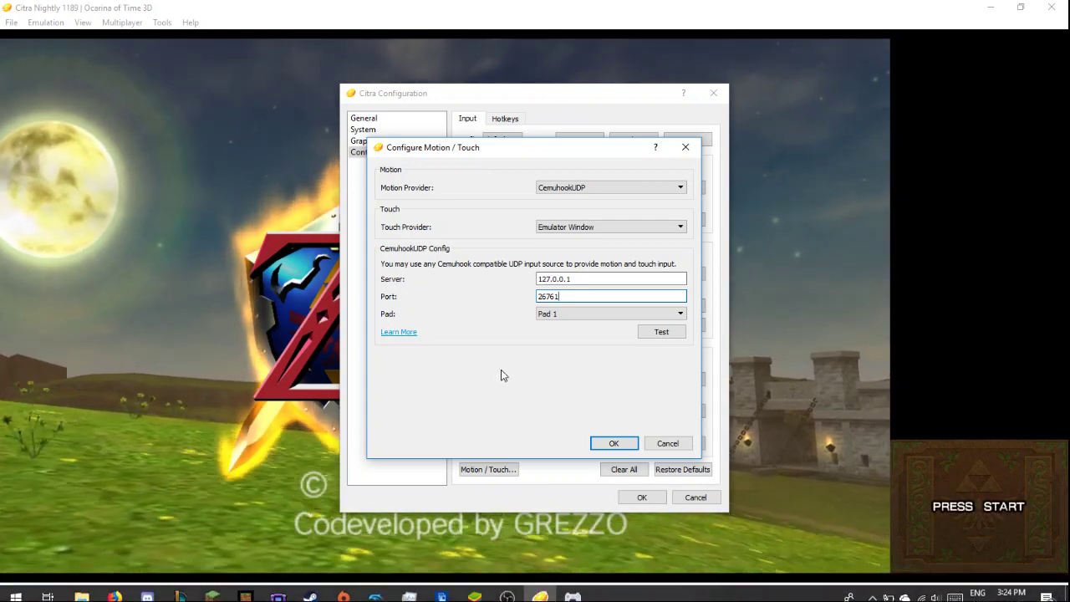
pyautogui.click(625, 445)
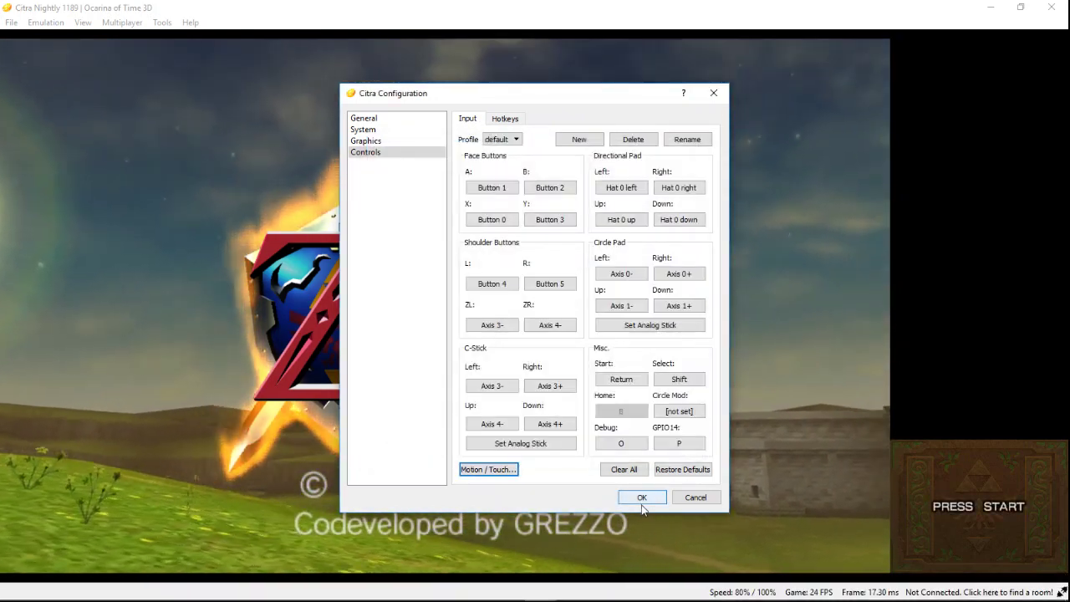
# Close the Configuration, load save File 1, and run Link out of his house.
pyautogui.click(641, 498)
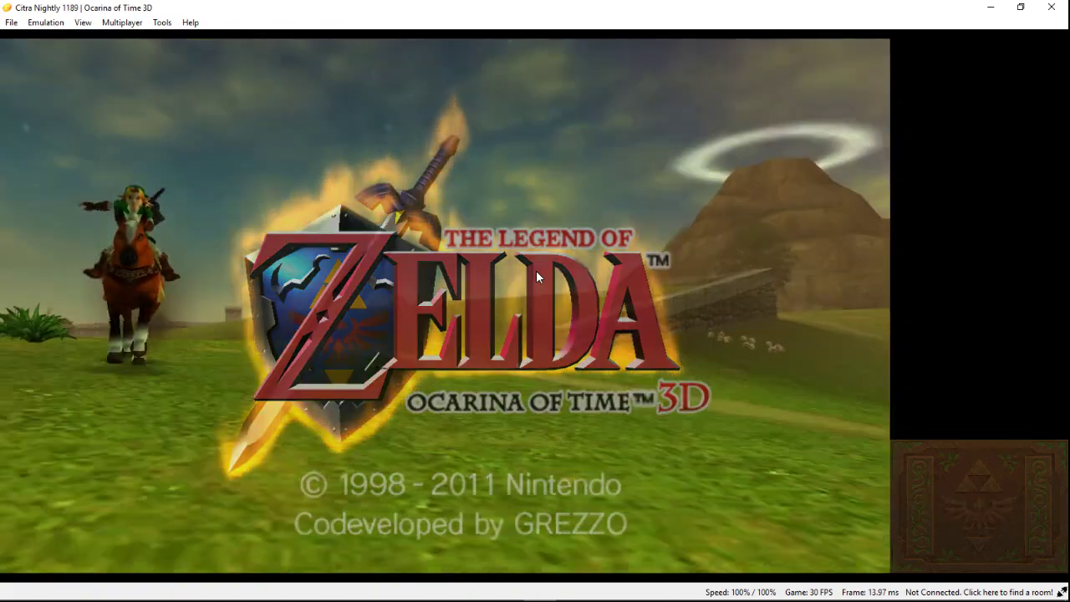
pyautogui.press('m')
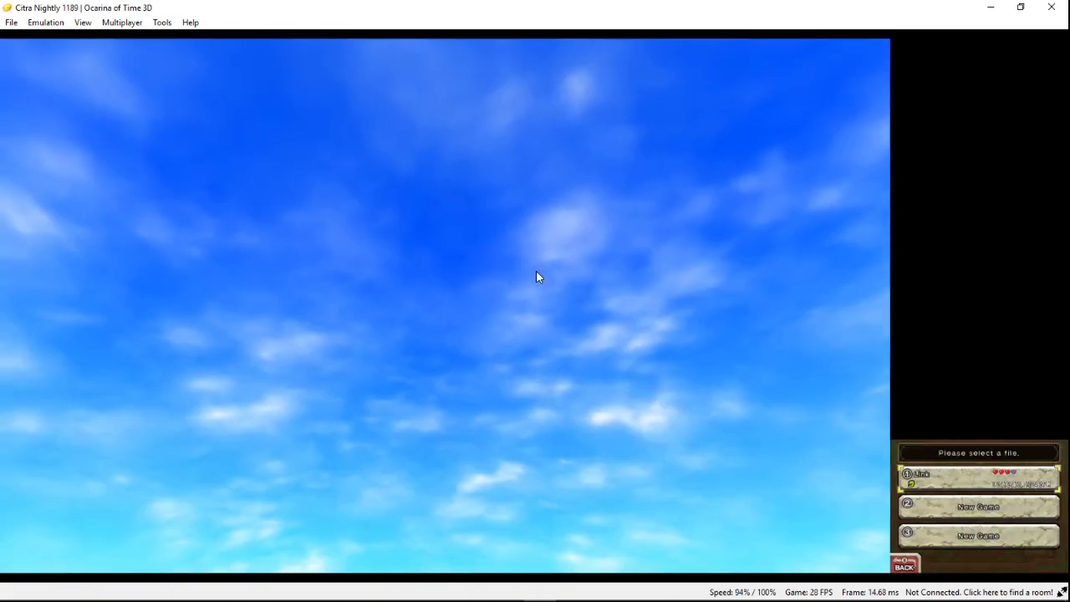
pyautogui.press('a')
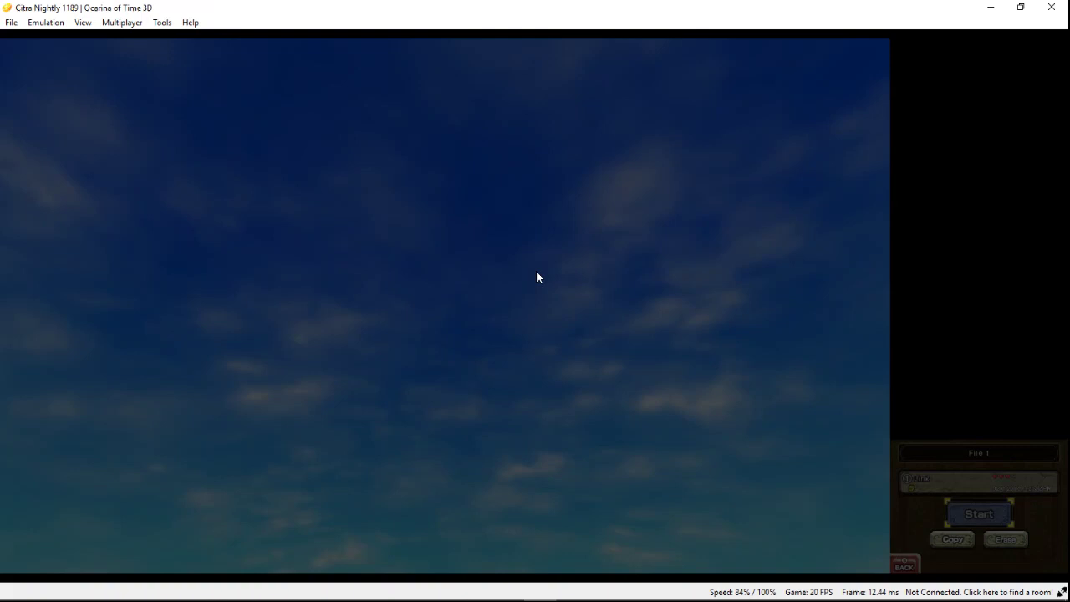
pyautogui.press('a')
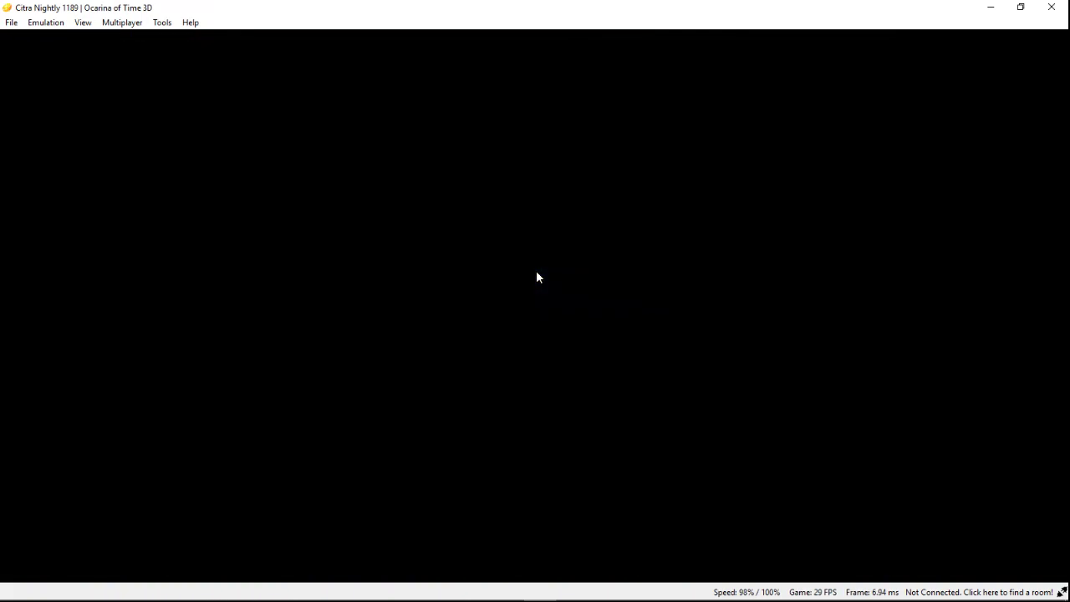
pyautogui.press('Down')
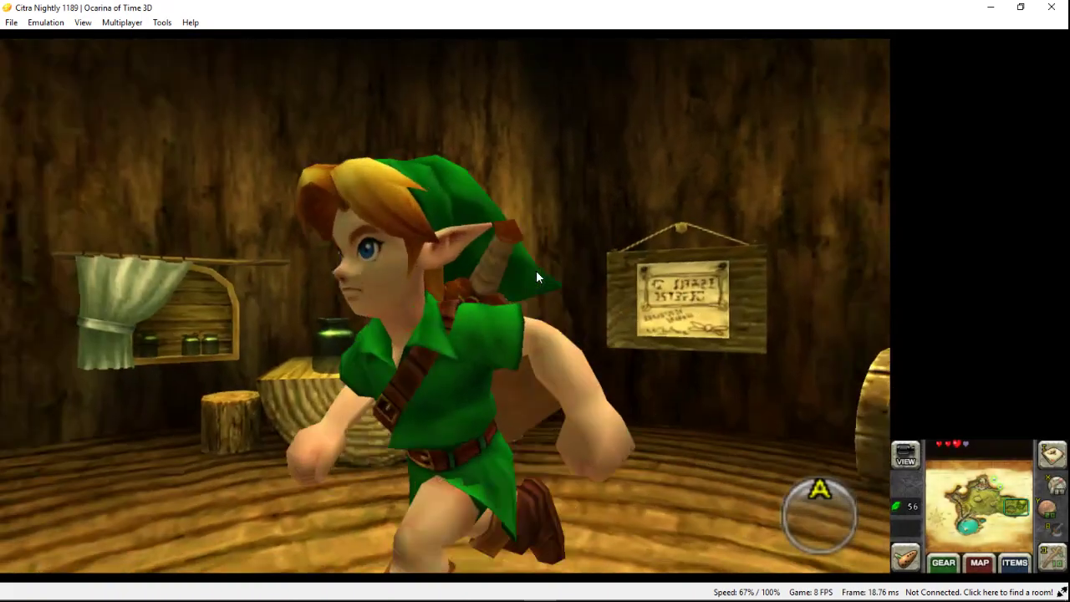
pyautogui.press('Up')
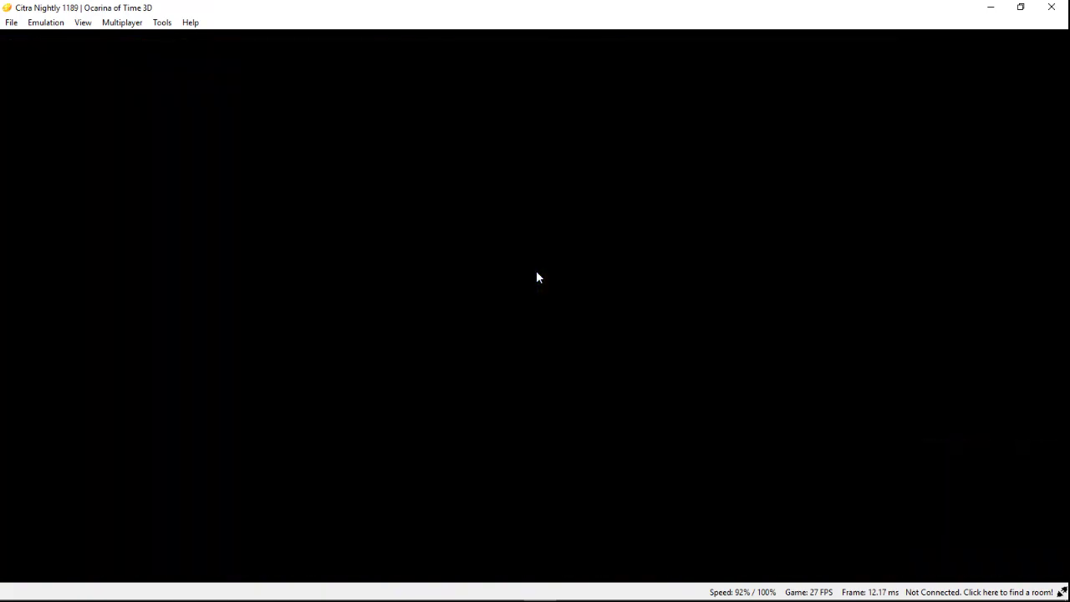
# Take Link along the deck, down the ladder, and toward the rope bridge.
pyautogui.press('Left')
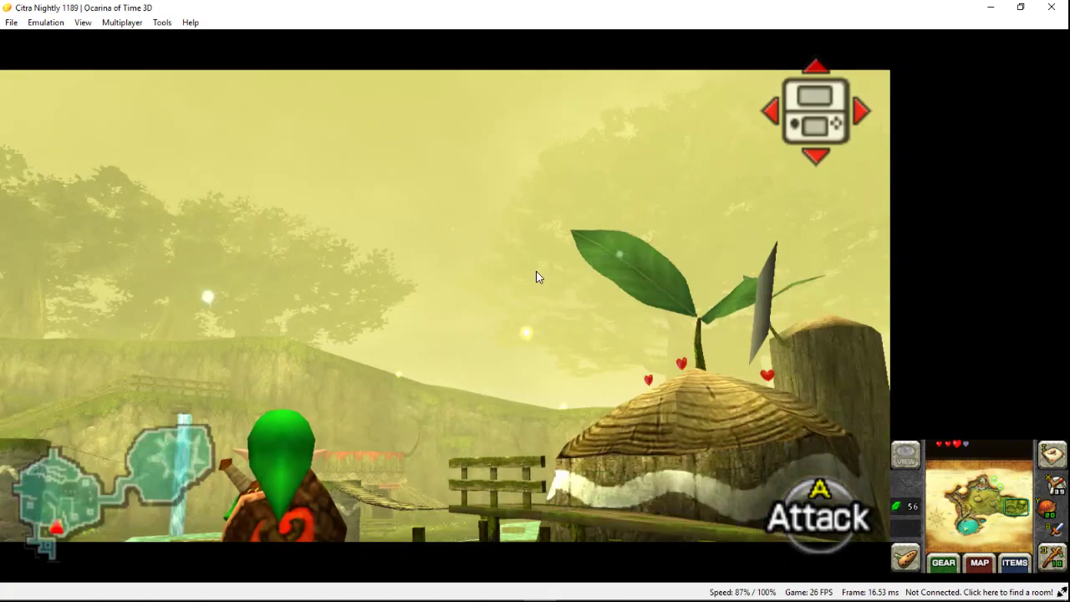
pyautogui.press('Down')
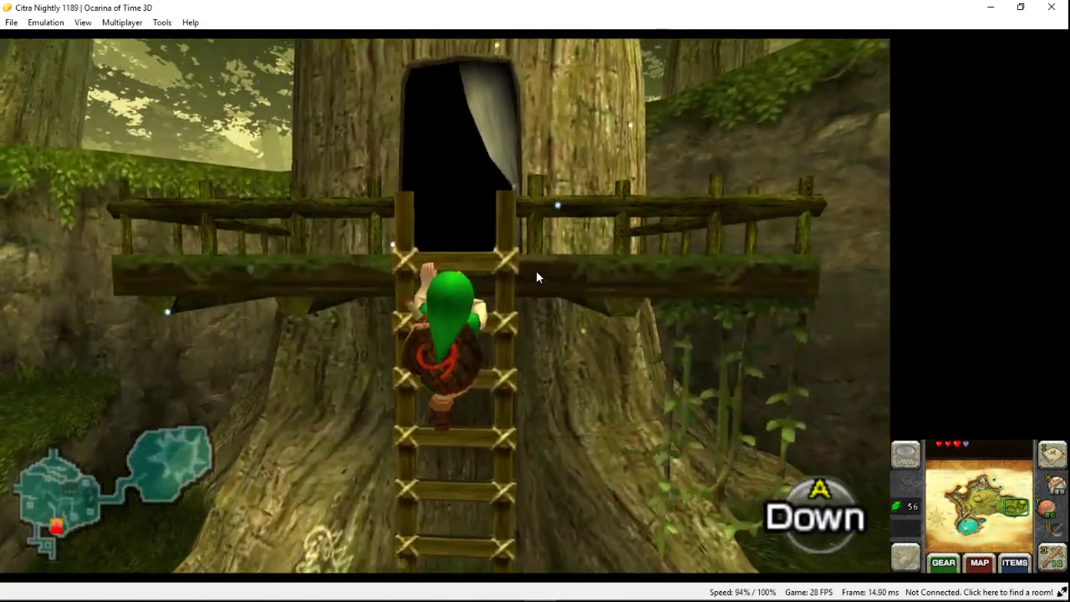
pyautogui.press('Left')
pyautogui.press('Up')
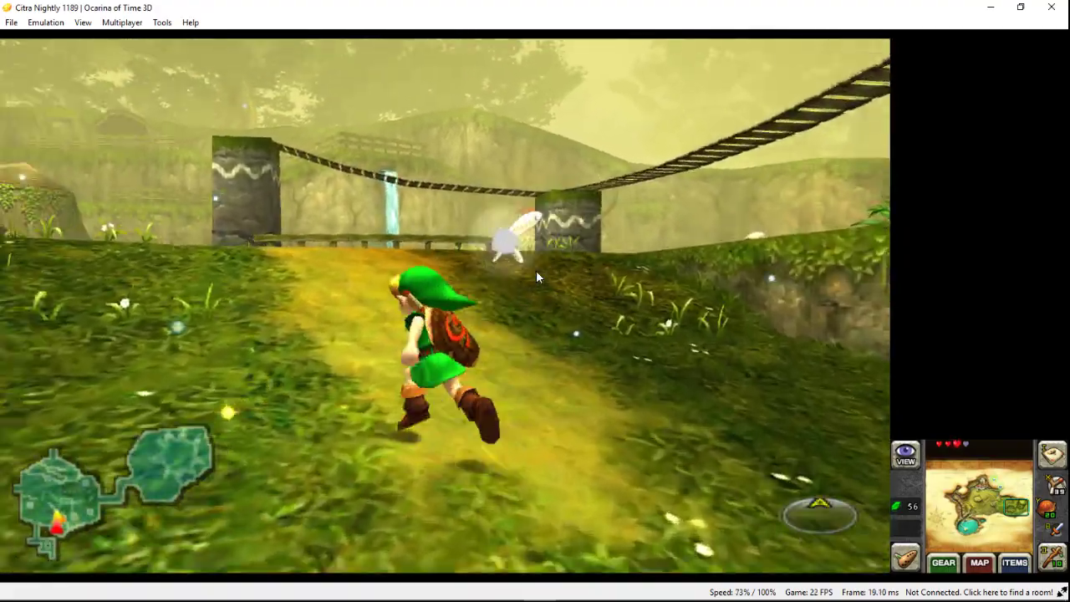
pyautogui.press('Up')
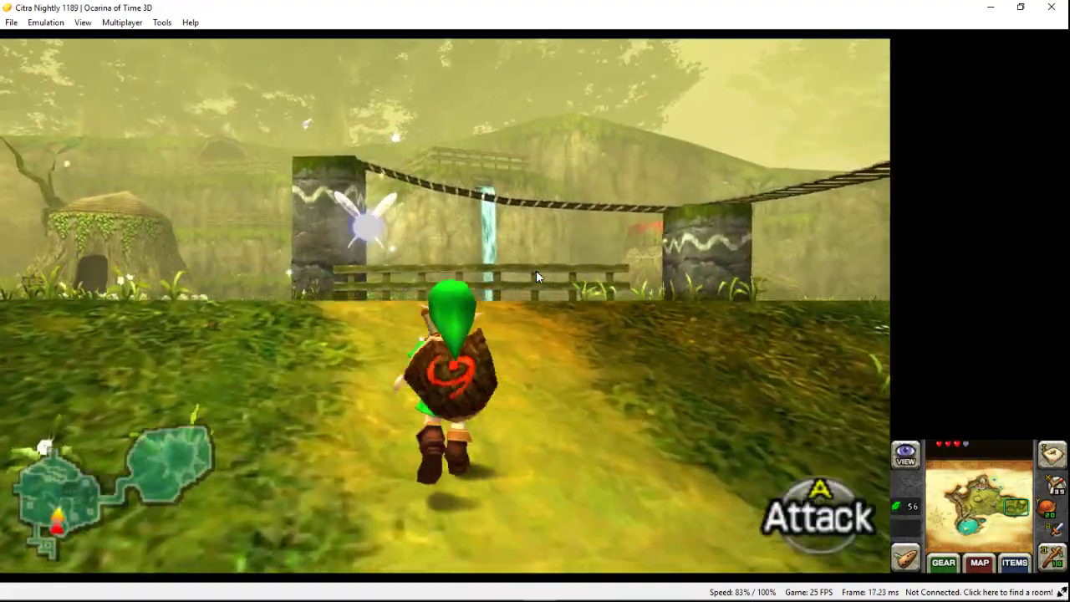
# Ready the slingshot for motion aiming, exit, then roll Link toward the waterfall.
pyautogui.press('x')
pyautogui.press('a')
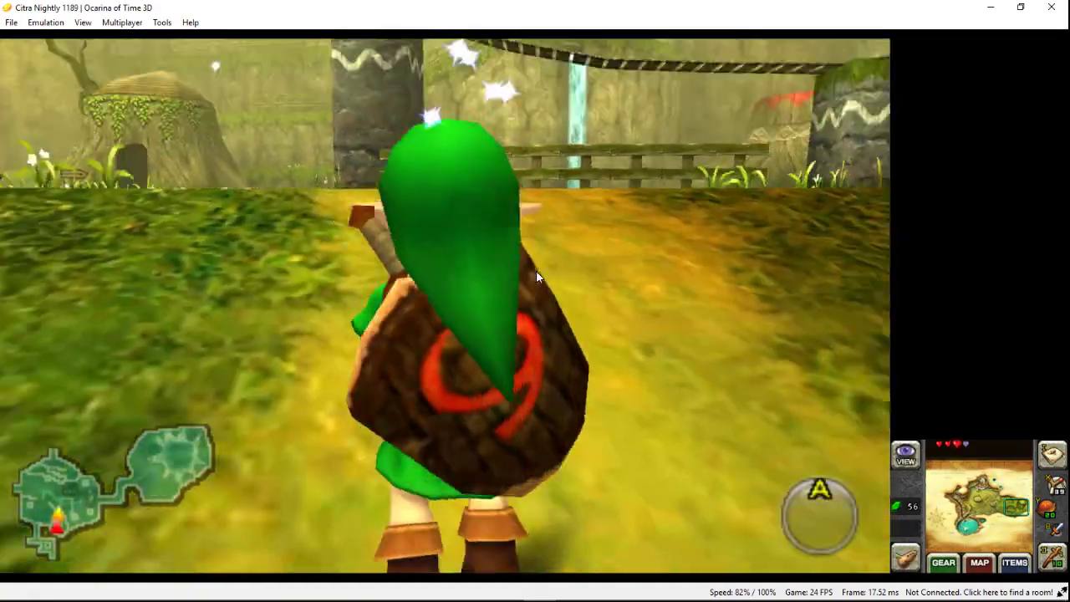
pyautogui.press('Up')
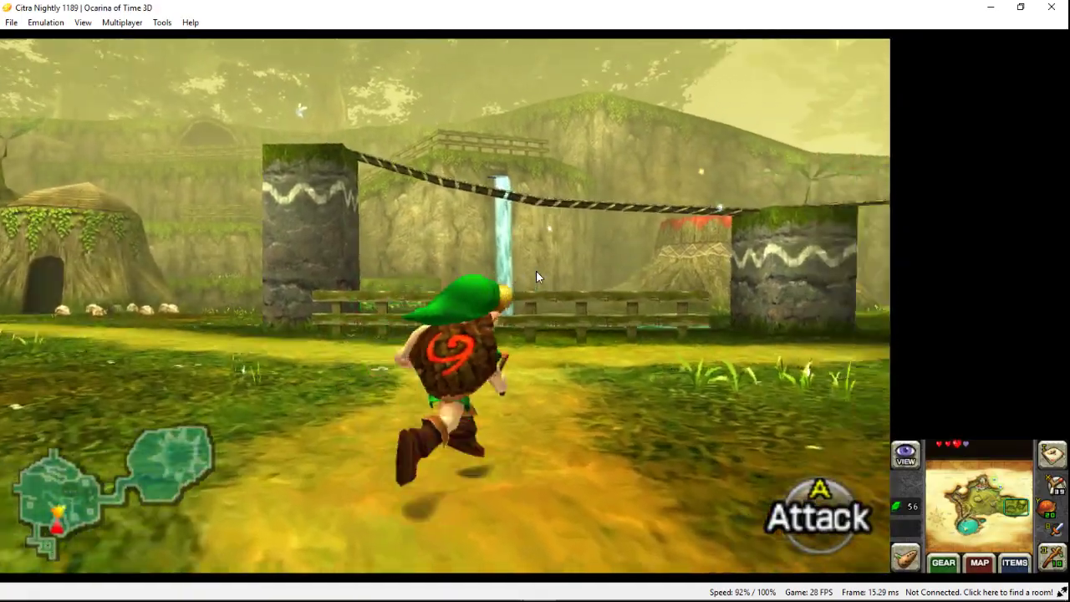
pyautogui.press('a')
pyautogui.press('Left')
pyautogui.press('Down')
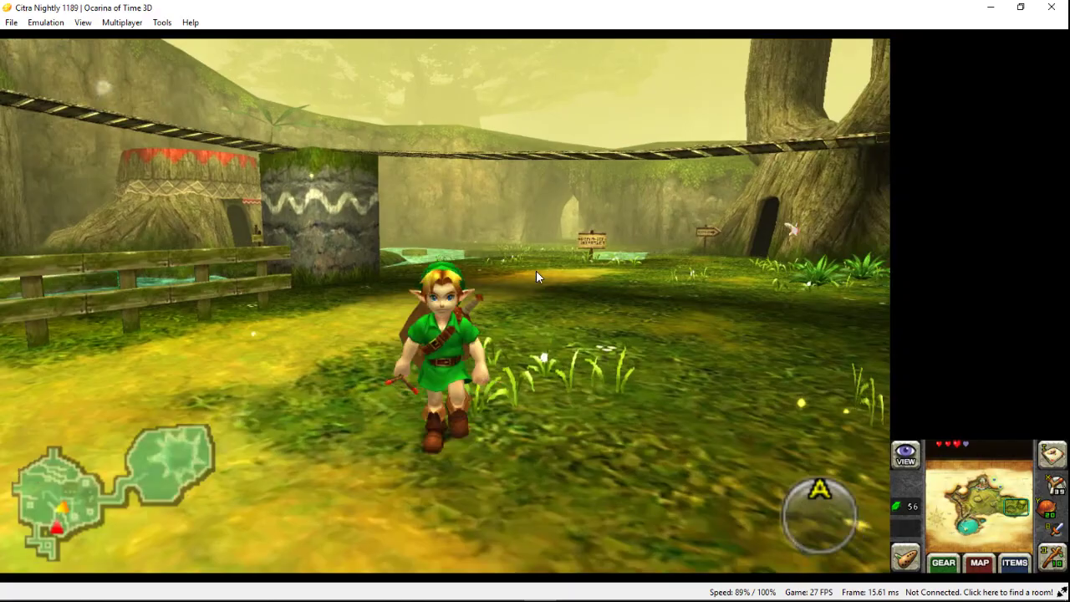
pyautogui.press('Up')
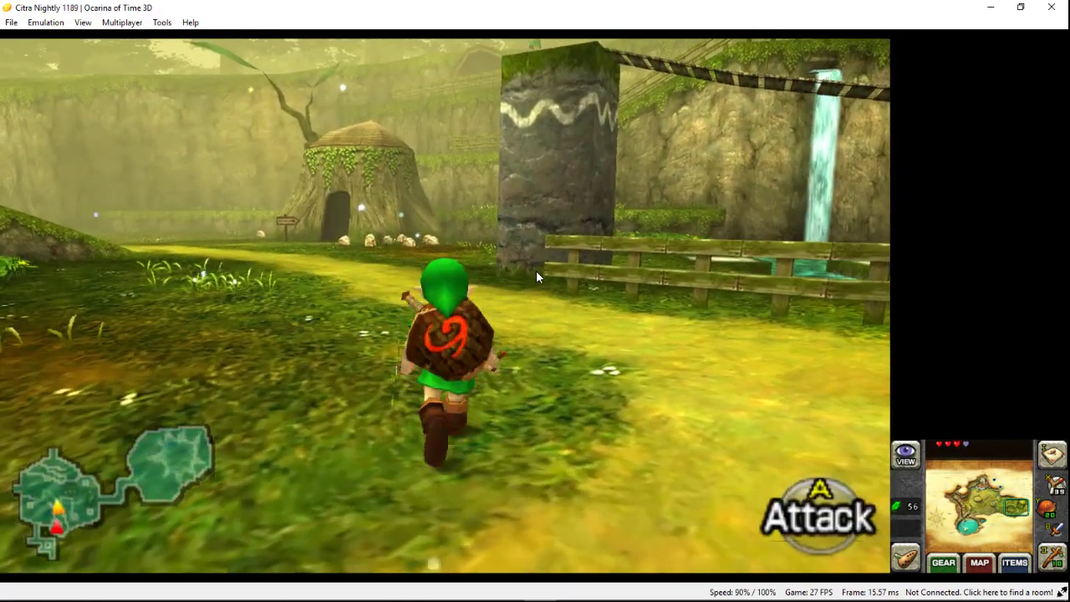